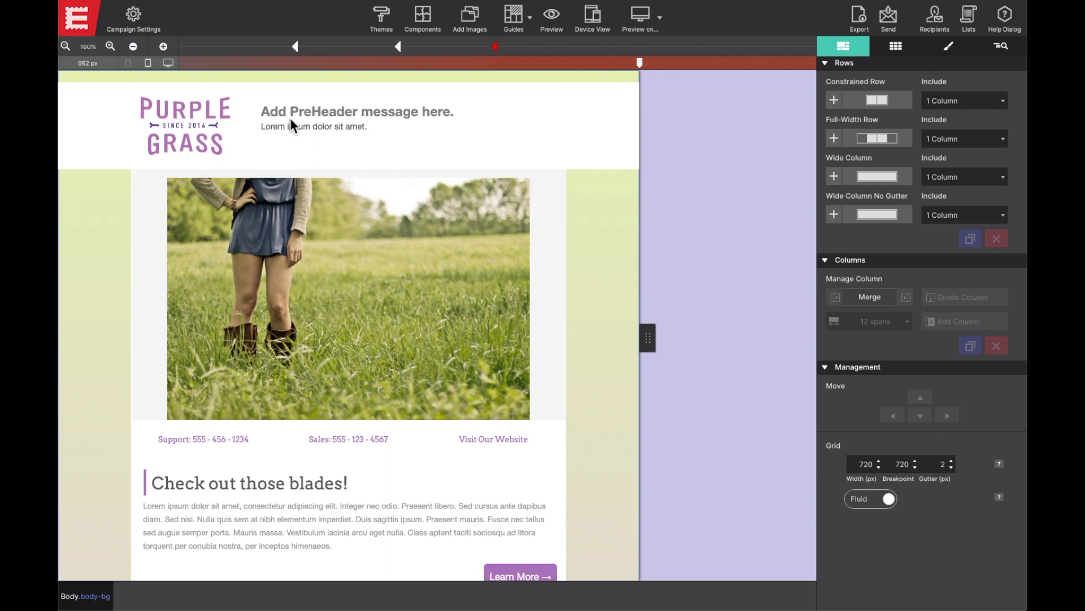
Open the campaign email settings and start a new Gmail sender account form
{"action": "left_click", "coordinate": [134, 15]}
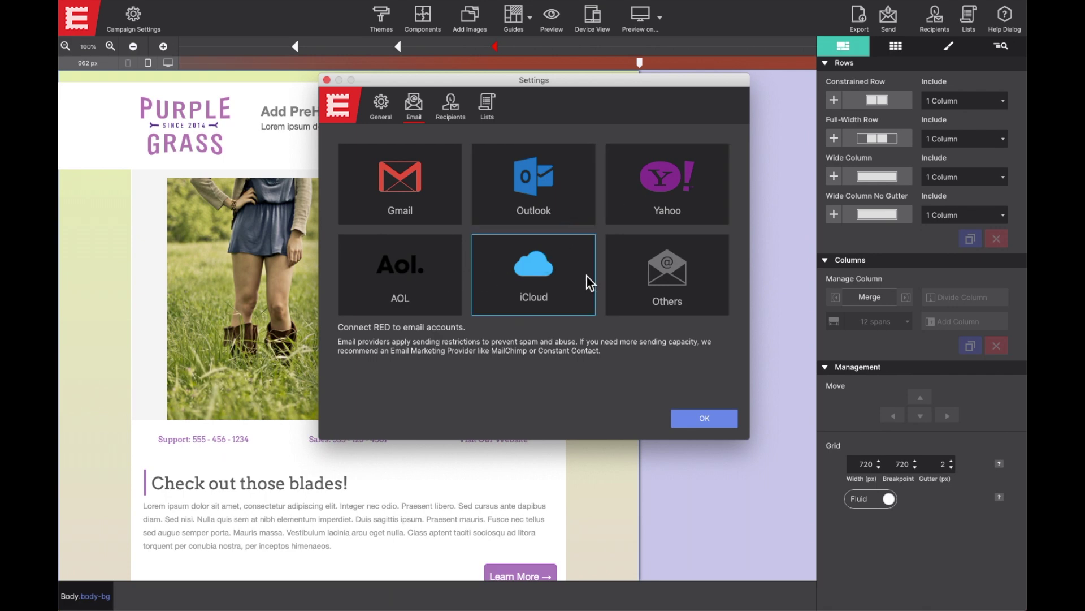
{"action": "left_click", "coordinate": [396, 214]}
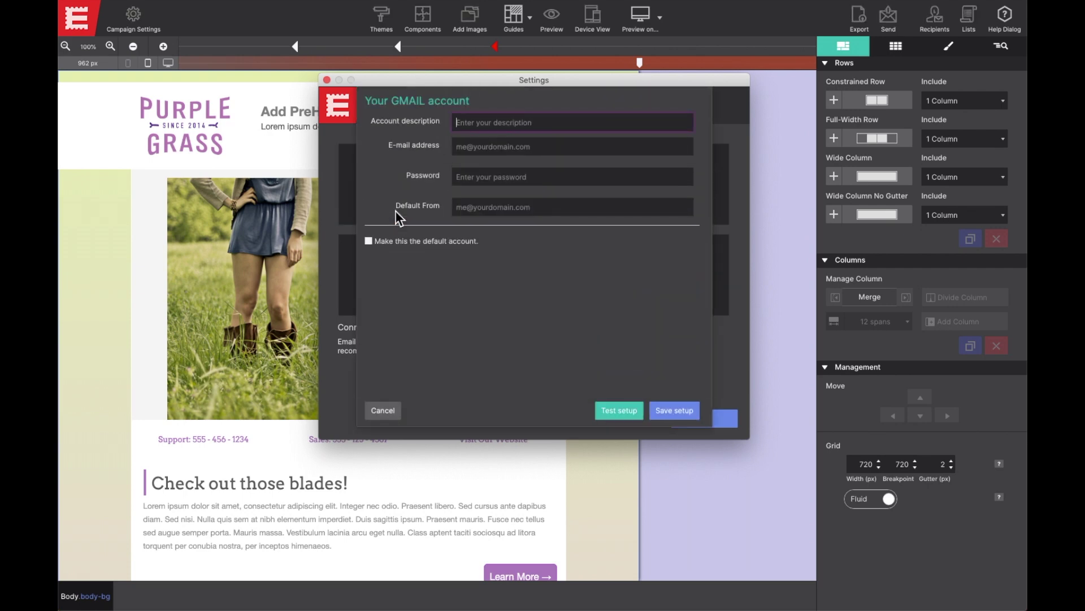
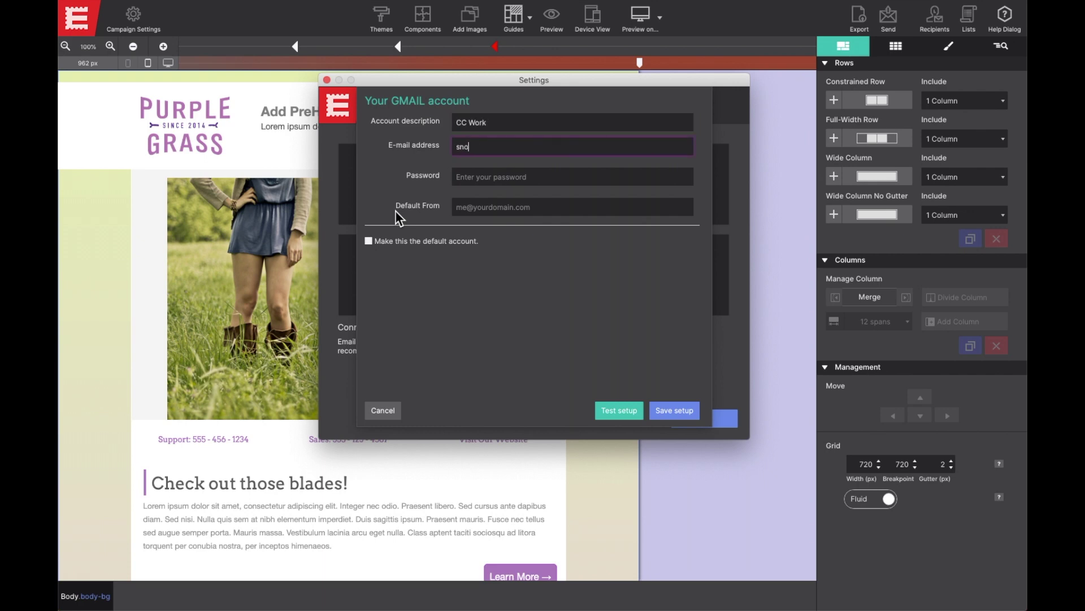
Fill in the Gmail account as 'CC Work' with its e-mail and password, and pass the connection test
{"action": "key", "text": "Tab"}
{"action": "type", "text": "********"}
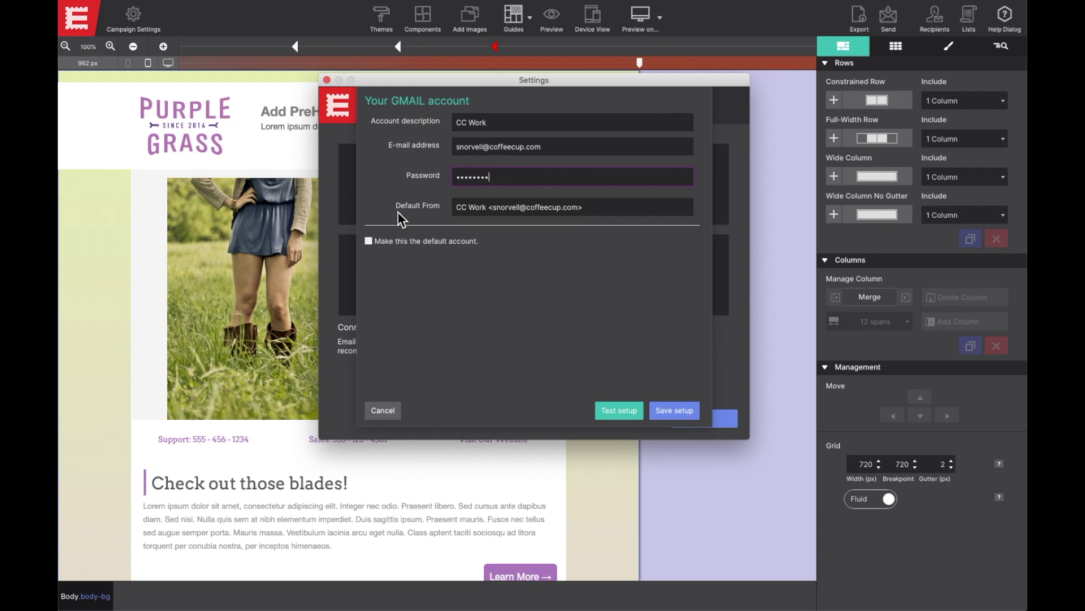
{"action": "key", "text": "Tab"}
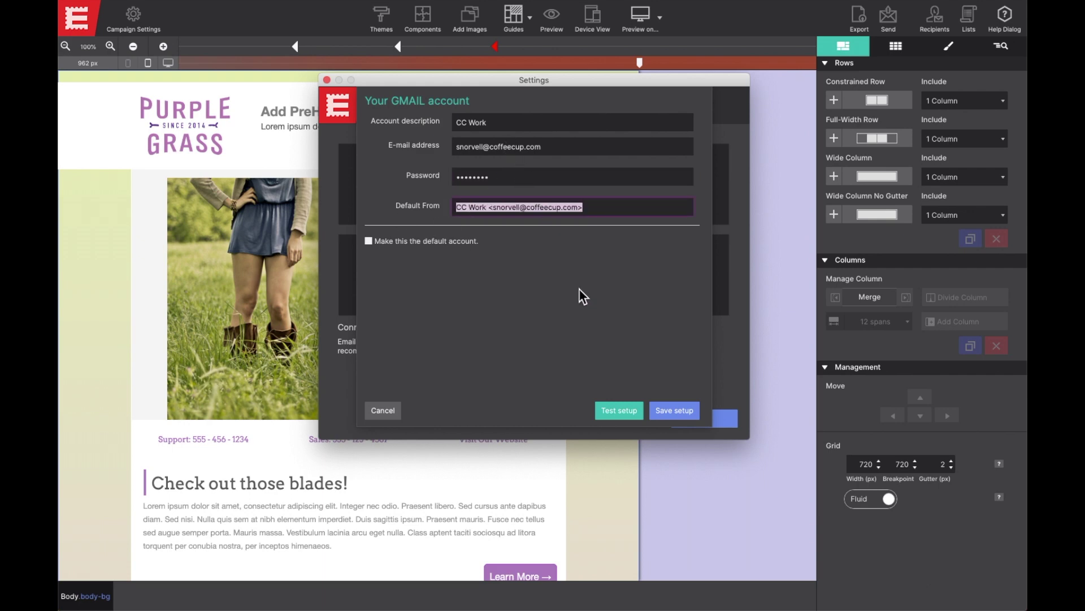
{"action": "left_click", "coordinate": [620, 410]}
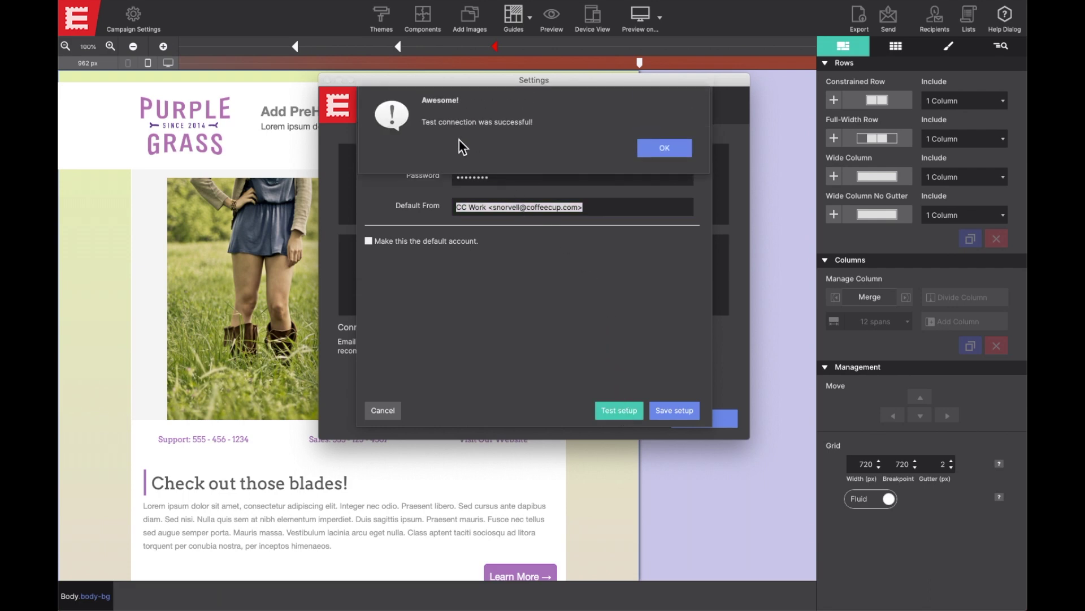
{"action": "left_click", "coordinate": [682, 150]}
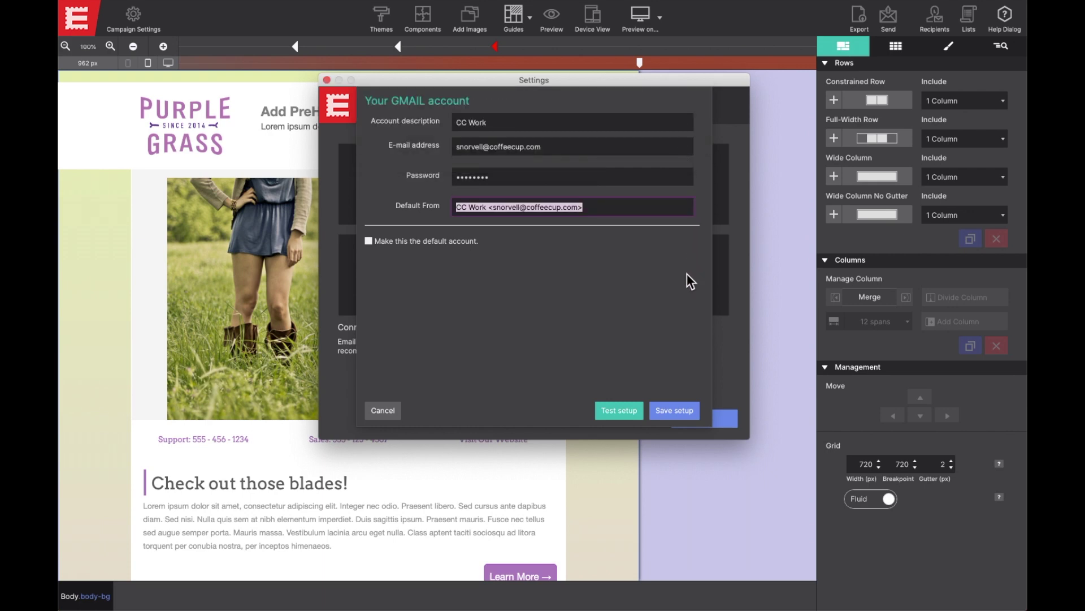
Save the CC Work Gmail setup and send tests to a single address, entering the recipient's e-mail
{"action": "left_click", "coordinate": [674, 411]}
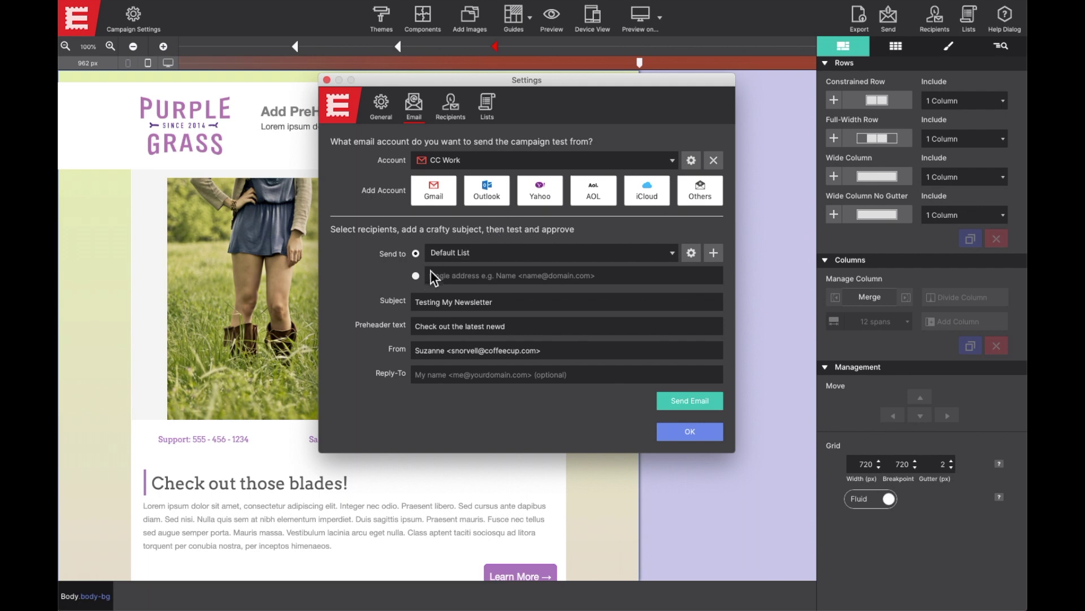
{"action": "left_click", "coordinate": [415, 276]}
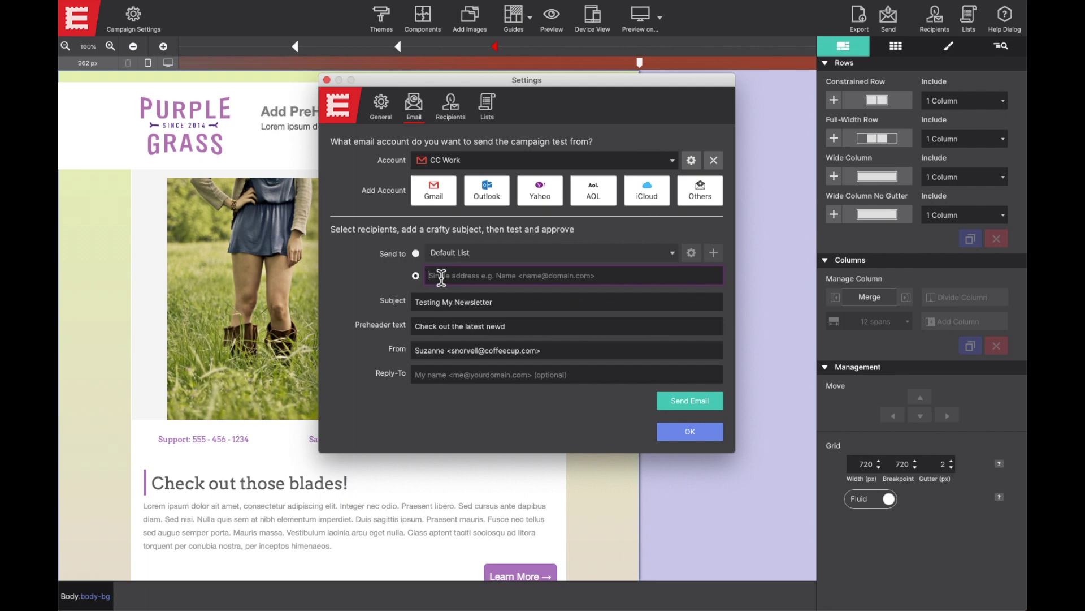
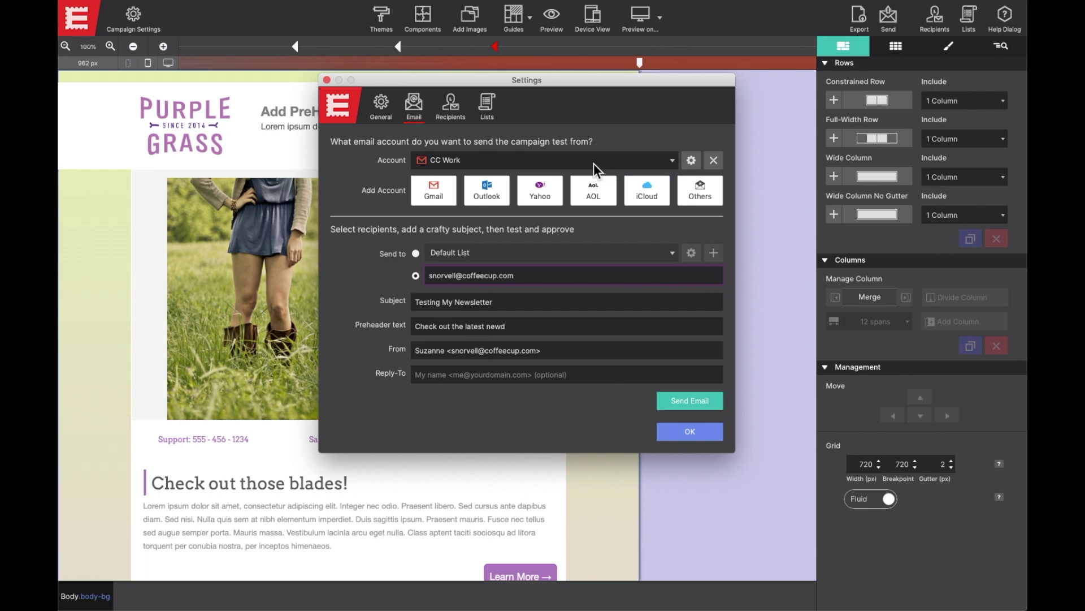
Review the CC Work account details without changes, then begin adding an Outlook account
{"action": "left_click", "coordinate": [695, 162]}
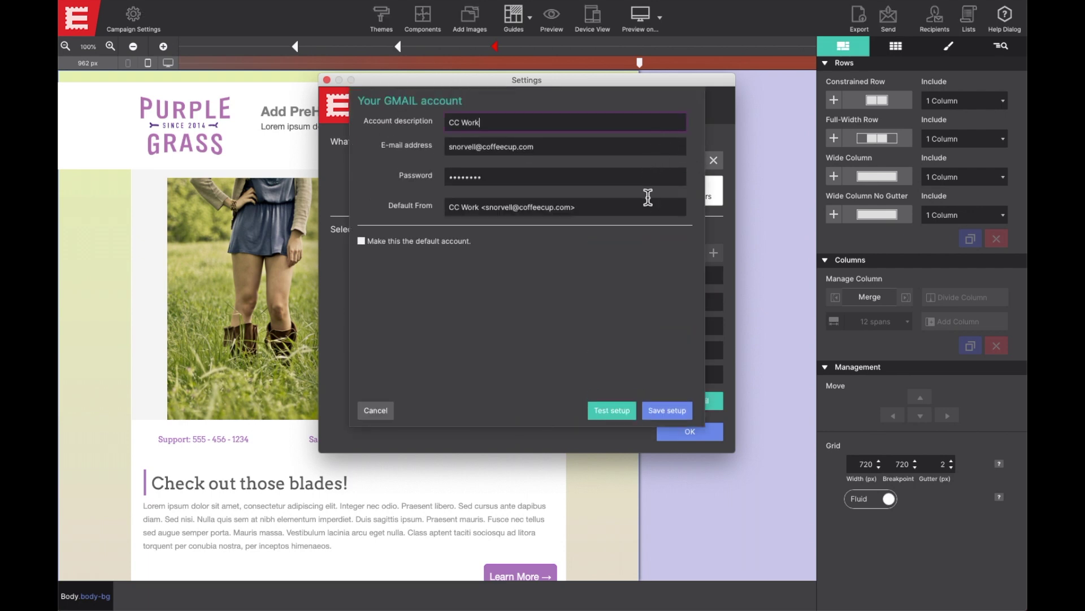
{"action": "left_click", "coordinate": [379, 408]}
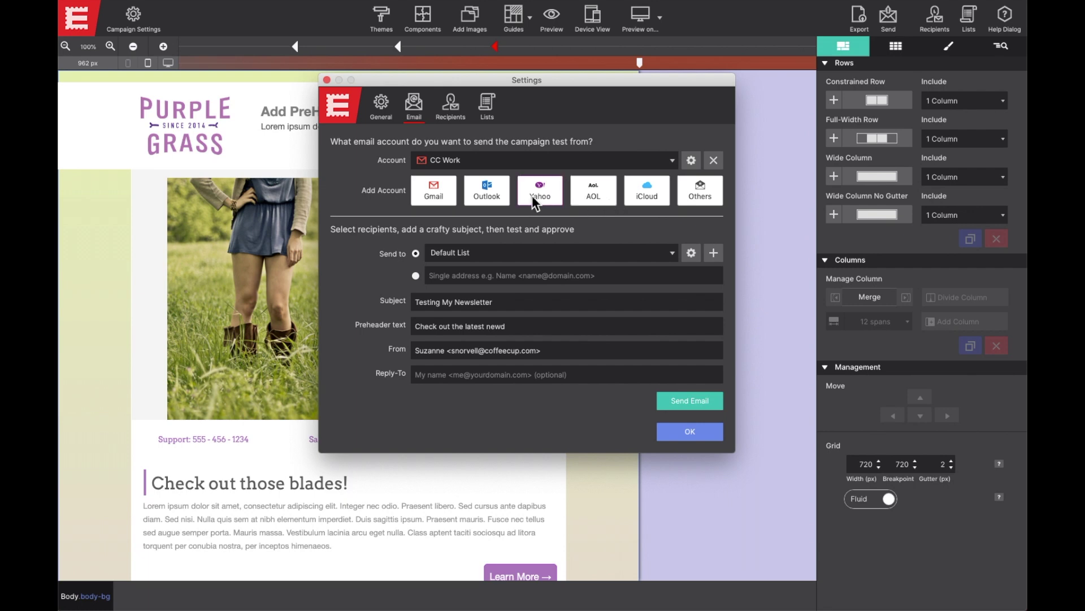
{"action": "left_click", "coordinate": [495, 196]}
Fill in the Outlook account as 'RED Test' with its e-mail and password, and pass the connection test
{"action": "type", "text": "RED Test"}
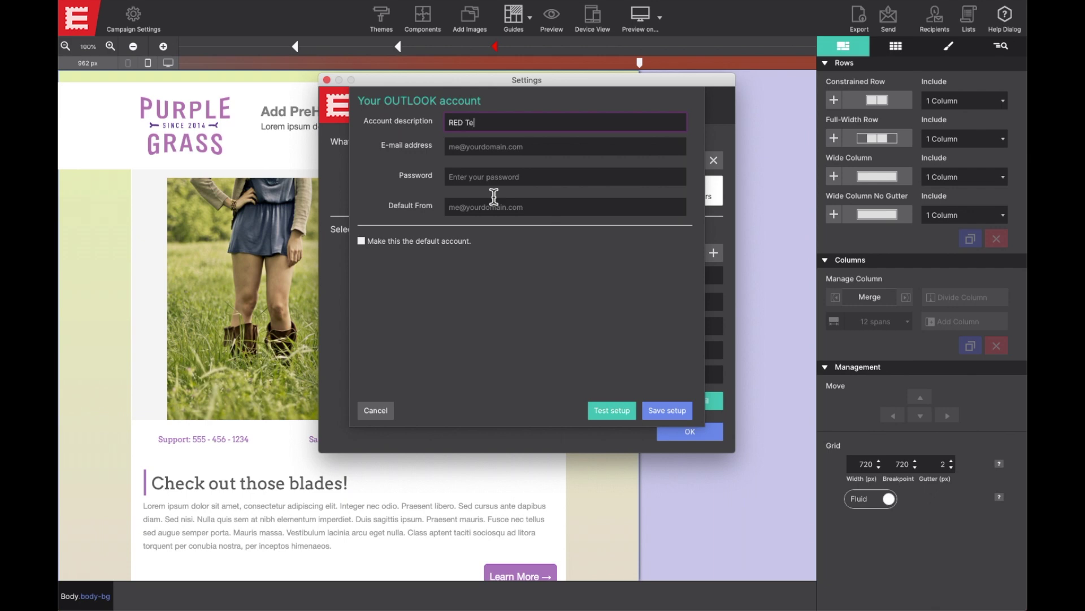
{"action": "key", "text": "Tab"}
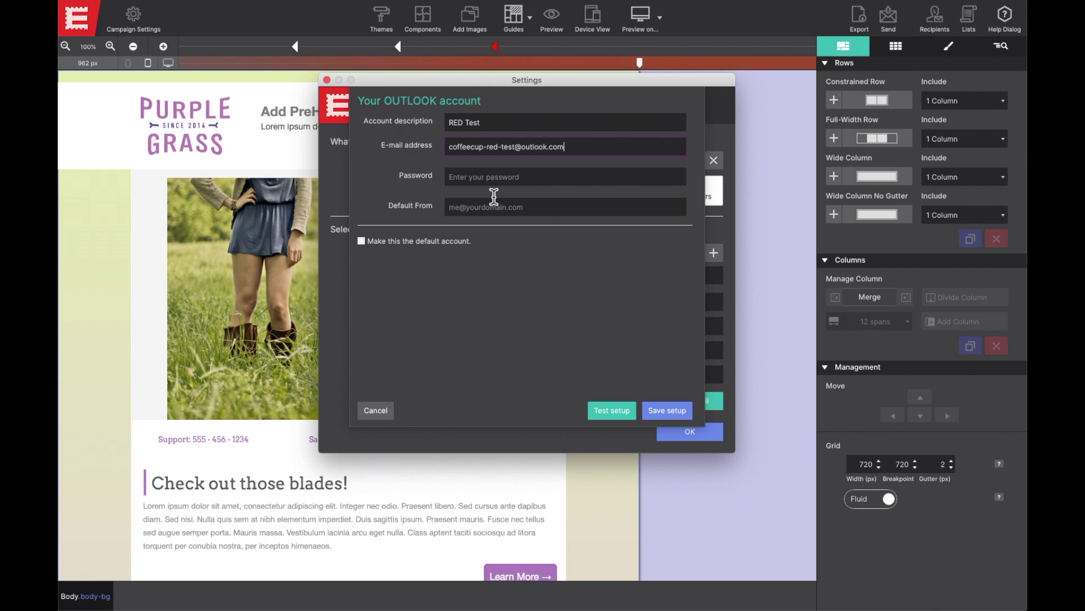
{"action": "key", "text": "Tab"}
{"action": "type", "text": "************"}
{"action": "key", "text": "Tab"}
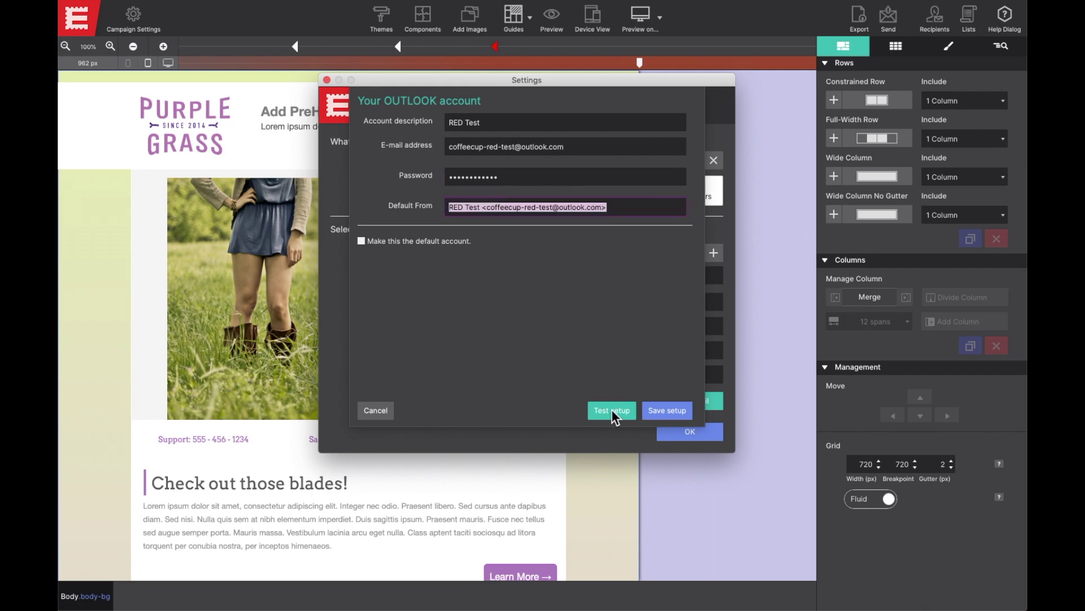
{"action": "left_click", "coordinate": [612, 410]}
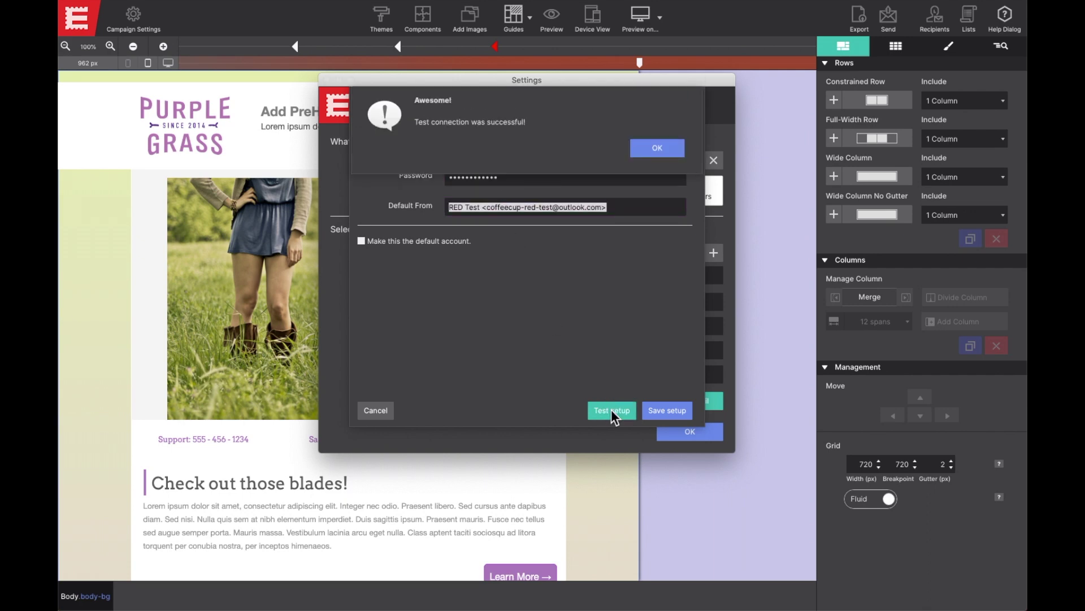
{"action": "left_click", "coordinate": [652, 149]}
Save the Outlook setup, choose RED Test as the sending account, and bring up the Outlook inbox
{"action": "left_click", "coordinate": [656, 417]}
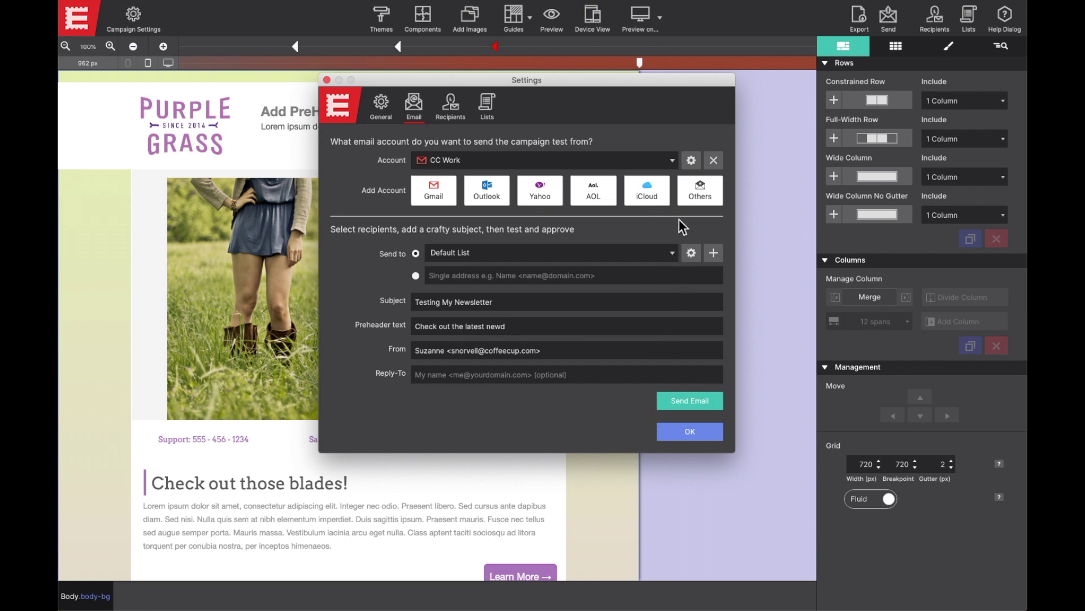
{"action": "left_click", "coordinate": [671, 160]}
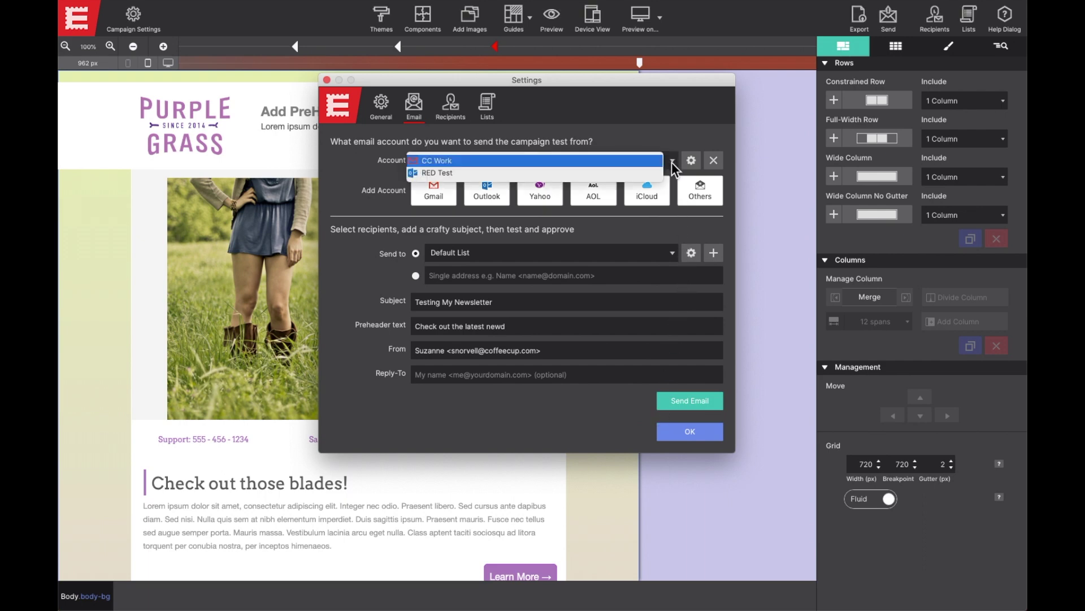
{"action": "left_click", "coordinate": [652, 173]}
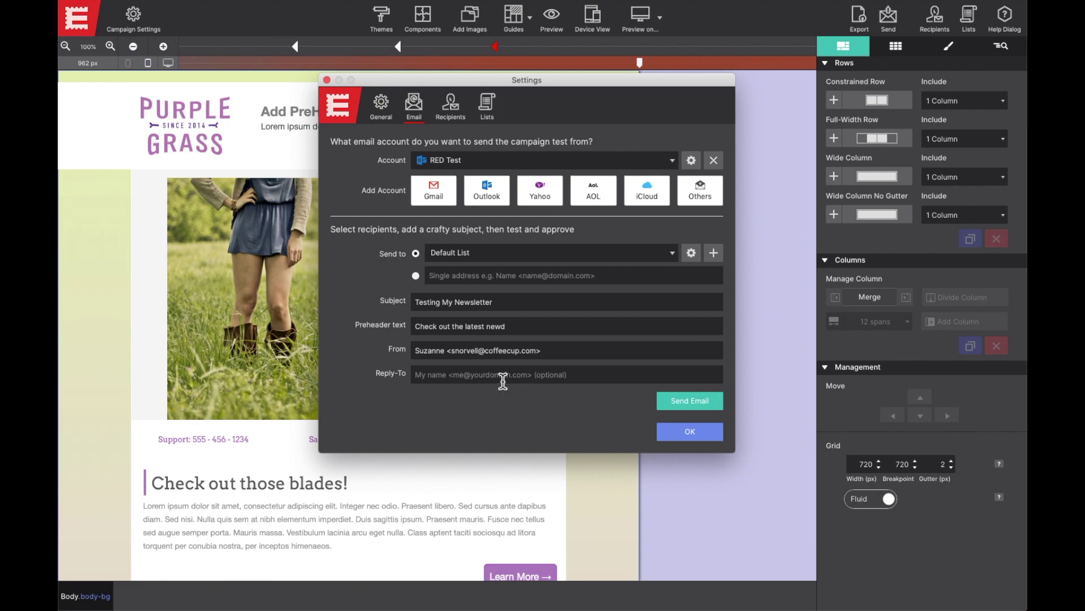
{"action": "key", "text": "ctrl+Up"}
{"action": "left_click", "coordinate": [691, 383]}
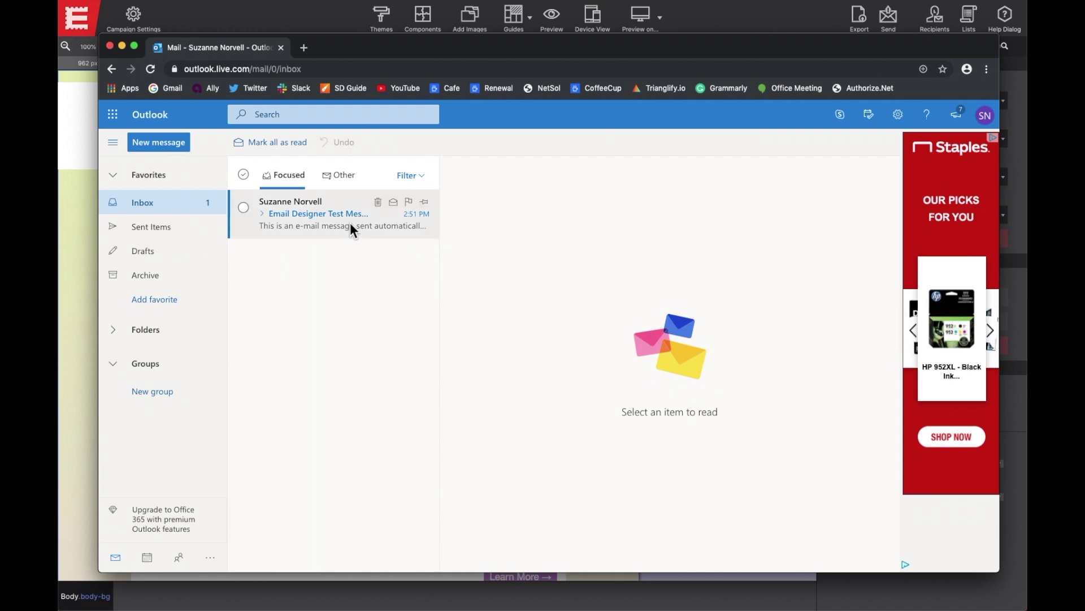
Open the Email Designer Test Message in the Outlook.com inbox
{"action": "left_click", "coordinate": [381, 217]}
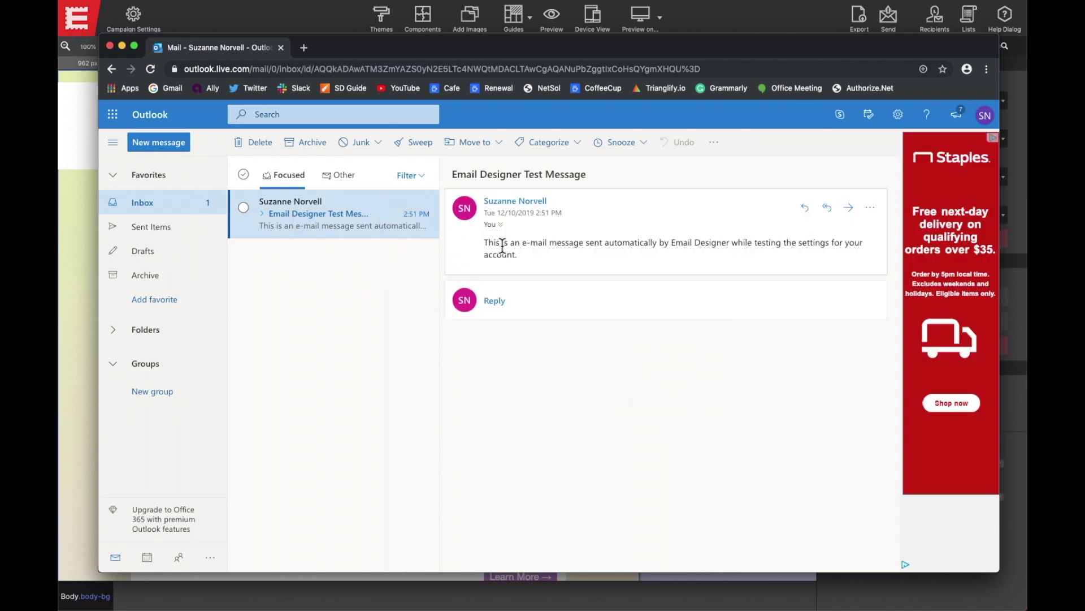
Back in the Purple Grass template, cancel a custom SMTP account setup and close the email settings
{"action": "left_click", "coordinate": [72, 237]}
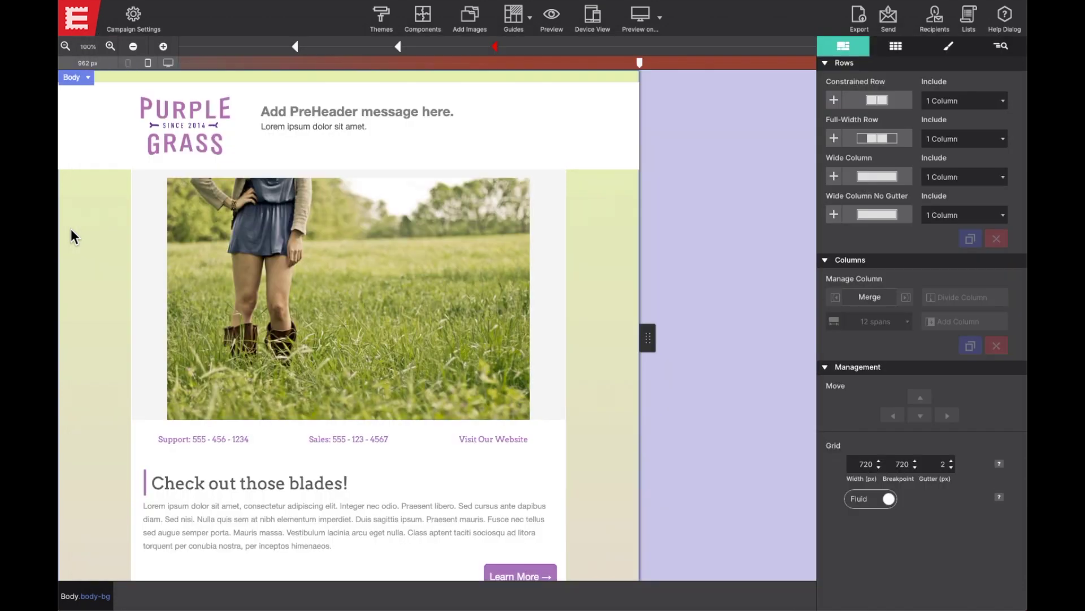
{"action": "left_click", "coordinate": [130, 26]}
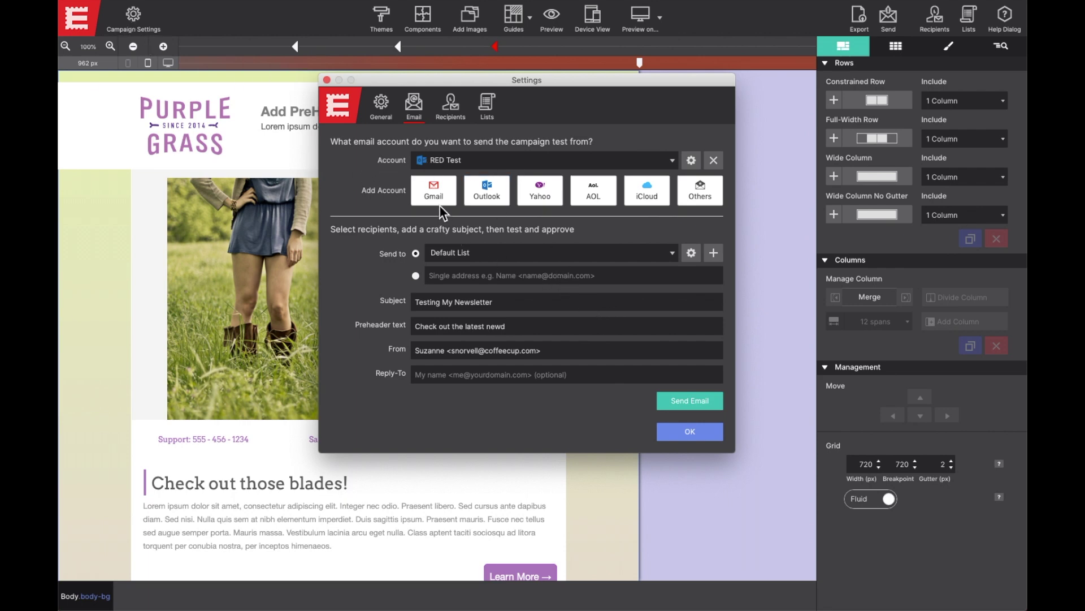
{"action": "left_click", "coordinate": [710, 194]}
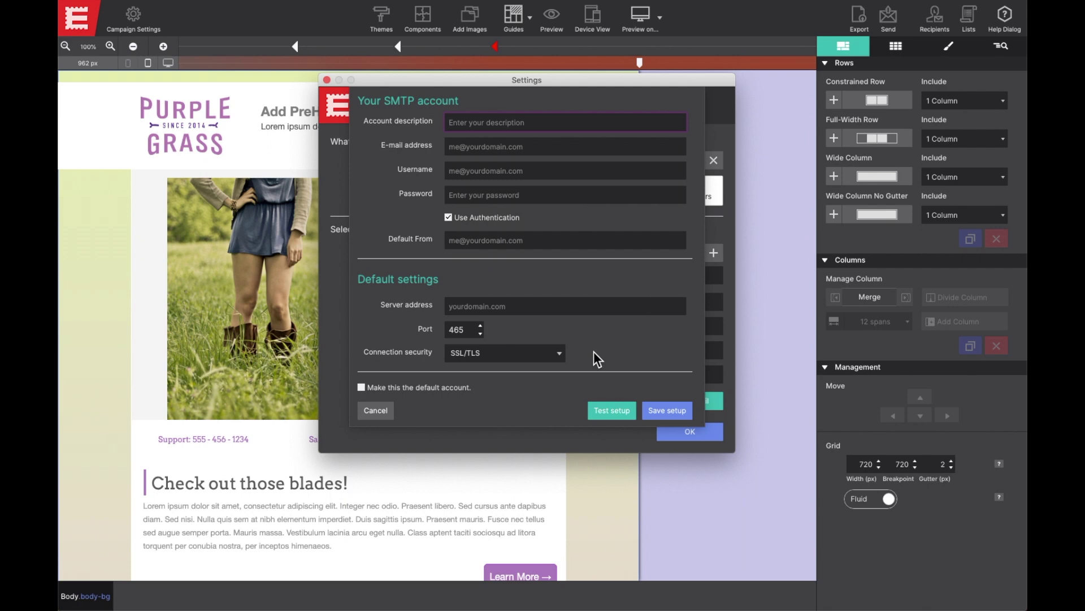
{"action": "left_click", "coordinate": [383, 411]}
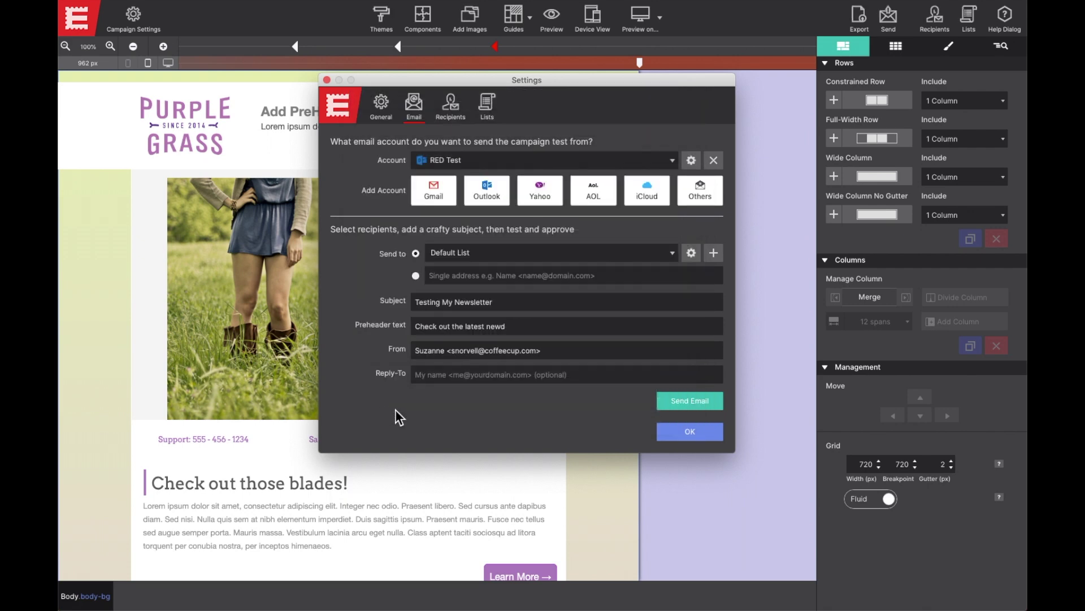
{"action": "left_click", "coordinate": [677, 430]}
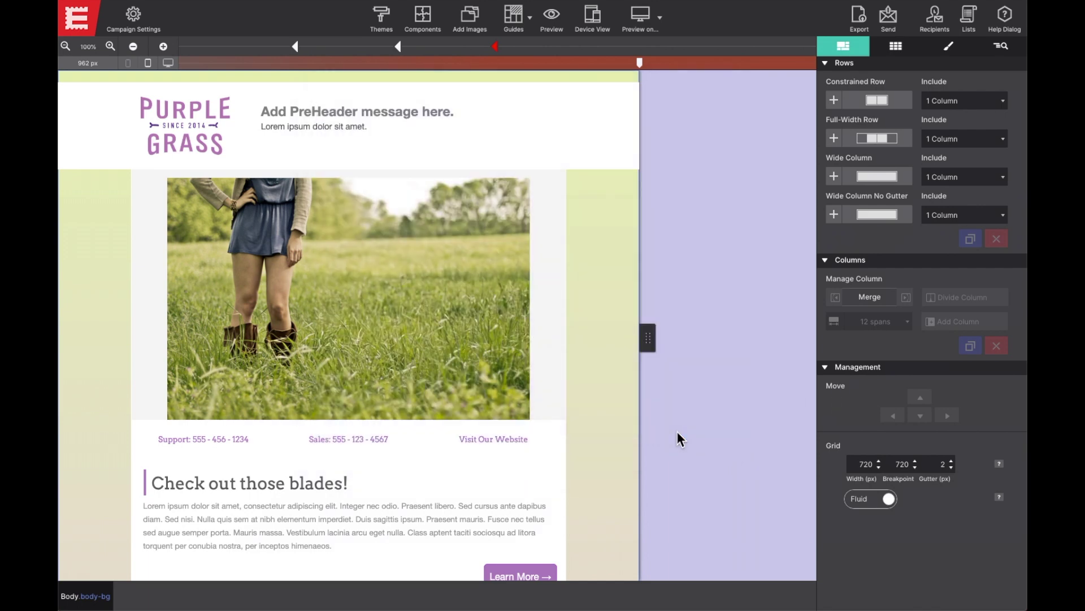